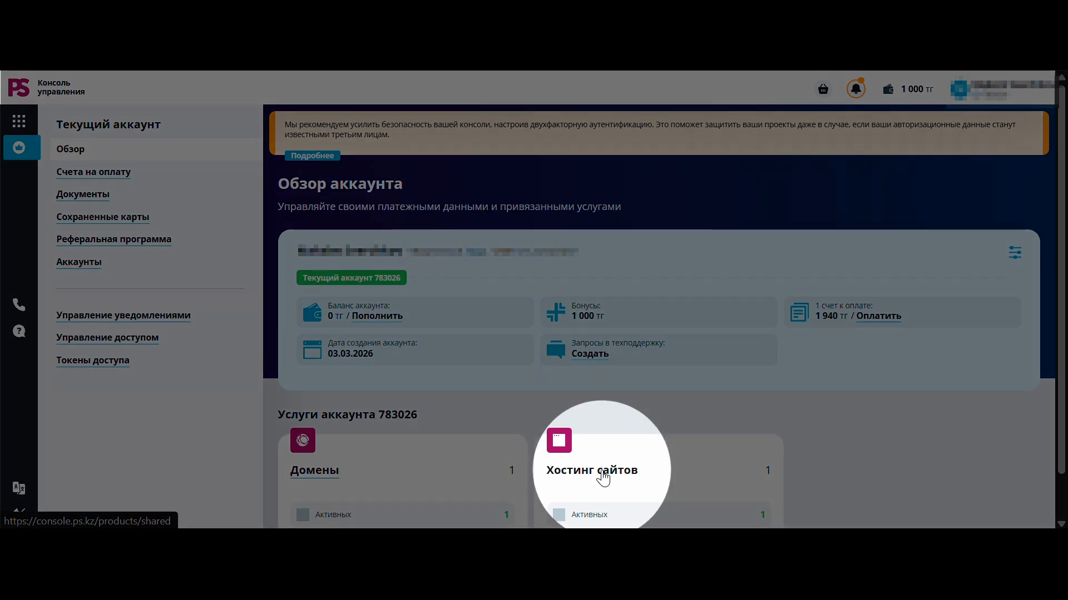
- From PS.kz Console, open the zverev.kz hosting plan and log in to its Plesk panel
{"action": "left_click", "coordinate": [603, 477]}
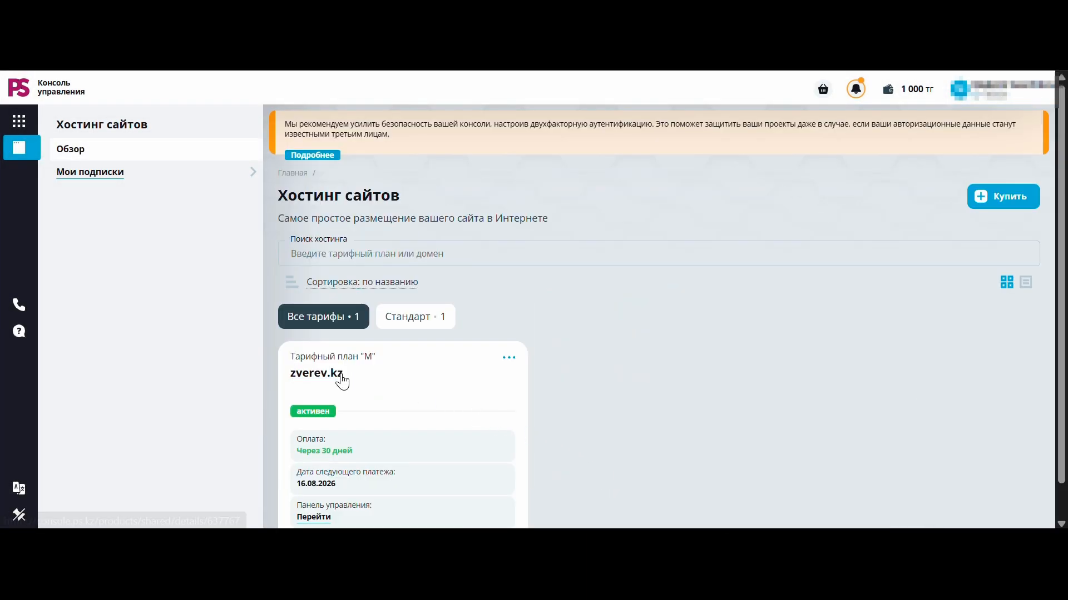
{"action": "left_click", "coordinate": [330, 375]}
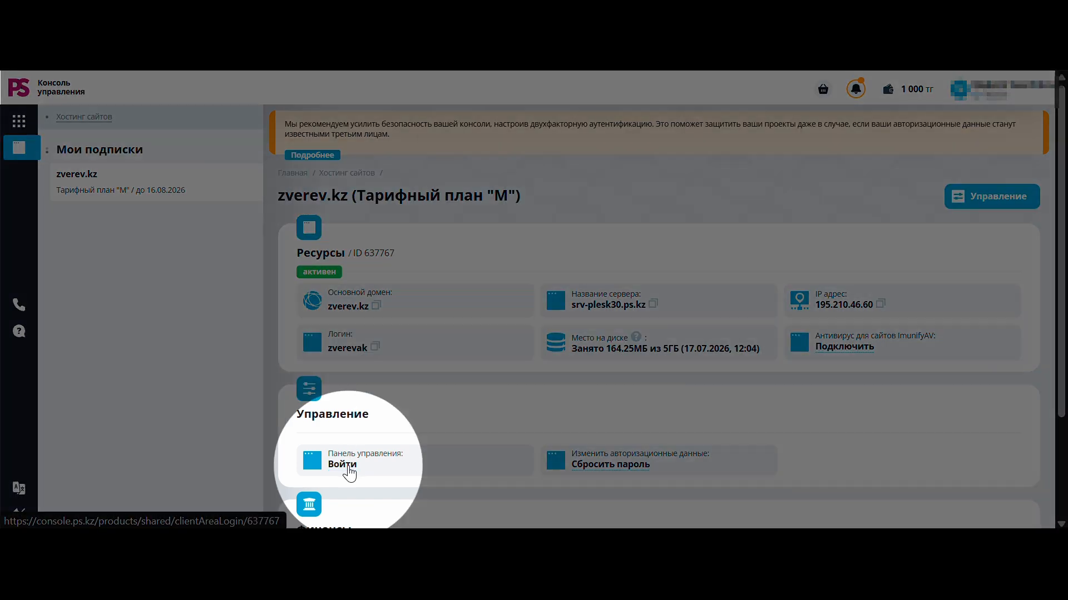
{"action": "left_click", "coordinate": [348, 466]}
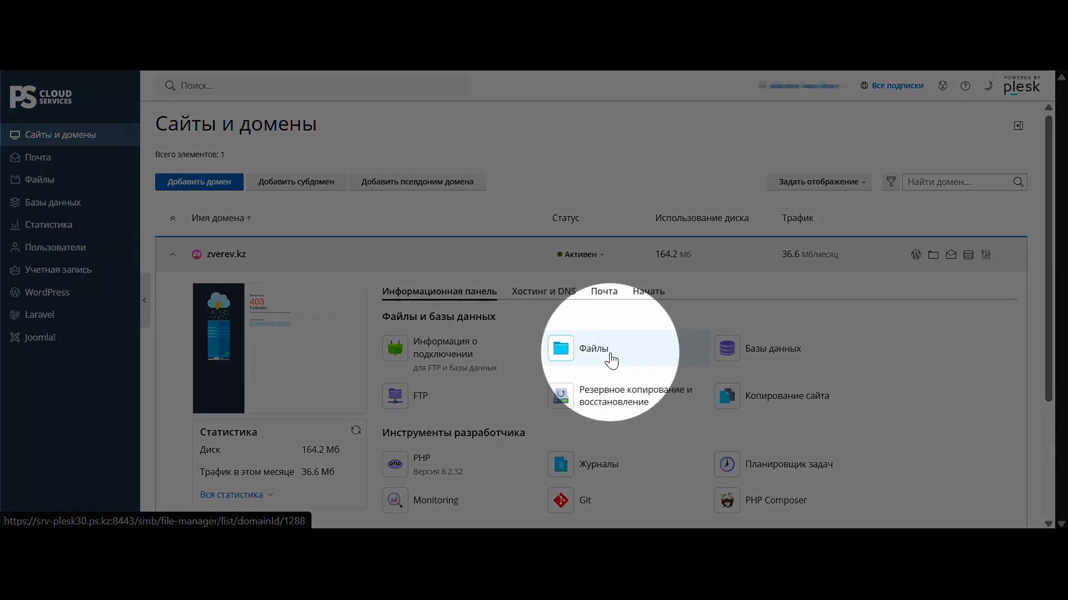
- Open the File Manager for zverev.kz and bring up the options for adding files
{"action": "left_click", "coordinate": [608, 360]}
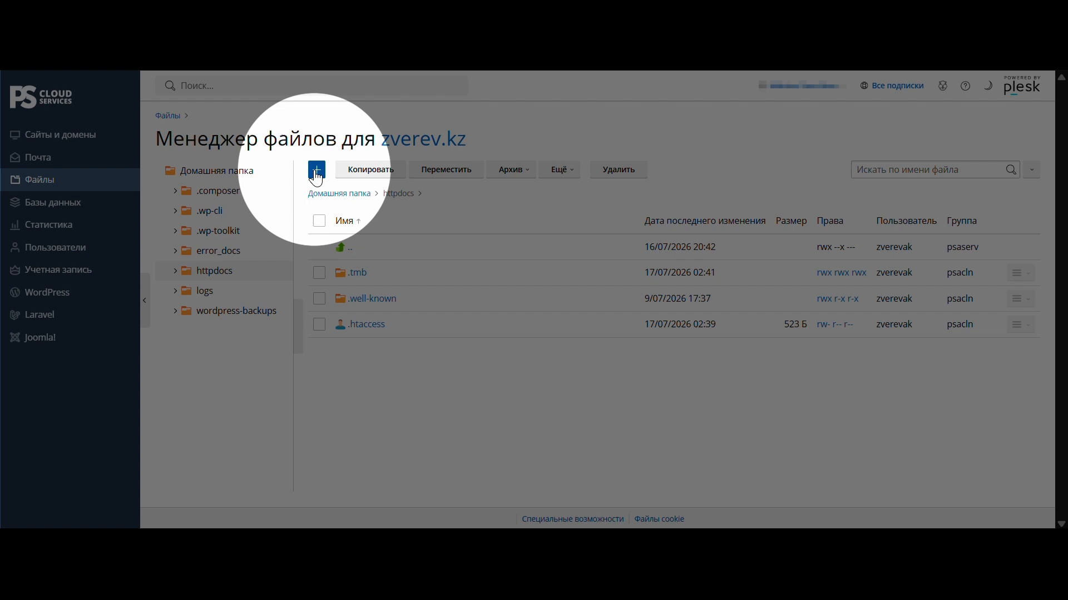
{"action": "left_click", "coordinate": [316, 171]}
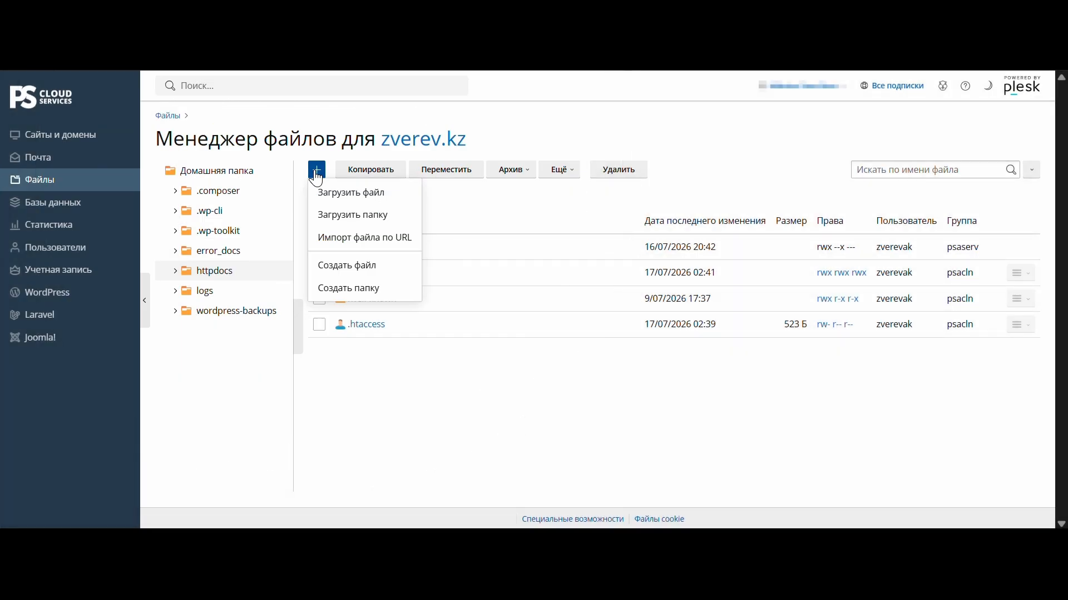
- Upload the nemetski (2).zip archive into httpdocs and start extracting it
{"action": "left_click", "coordinate": [346, 200]}
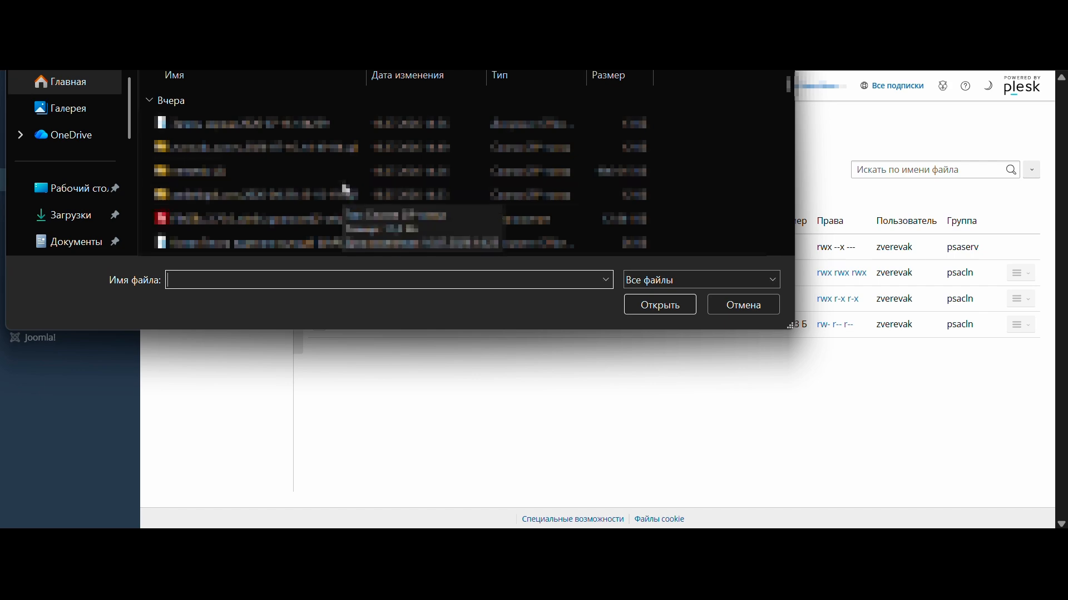
{"action": "left_click", "coordinate": [348, 177]}
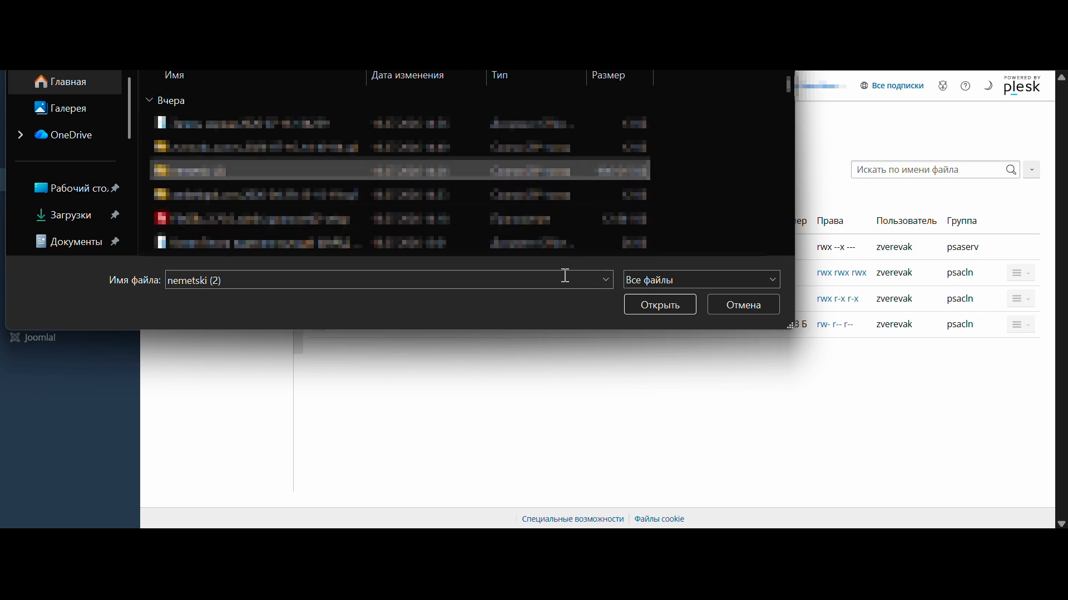
{"action": "left_click", "coordinate": [677, 307]}
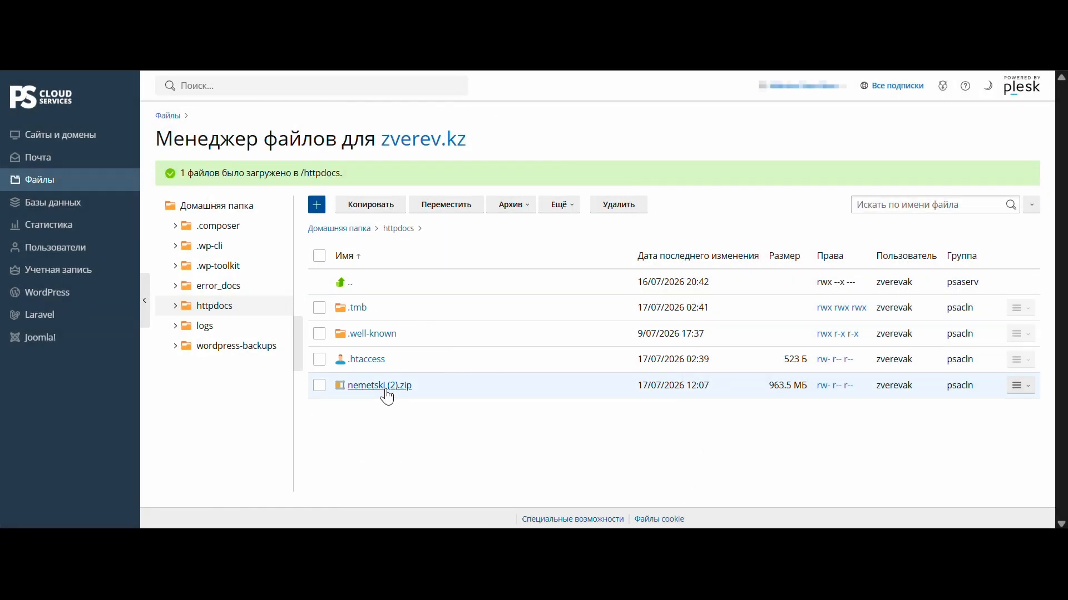
{"action": "left_click", "coordinate": [385, 388]}
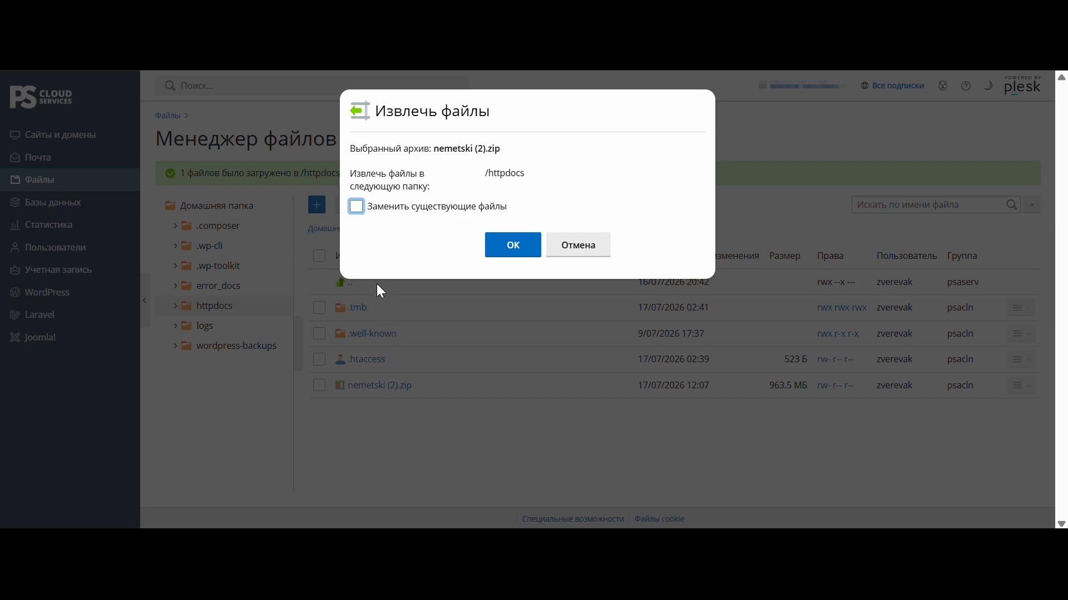
- Extract the nemetski archive into httpdocs, replacing existing files
{"action": "left_click", "coordinate": [357, 208]}
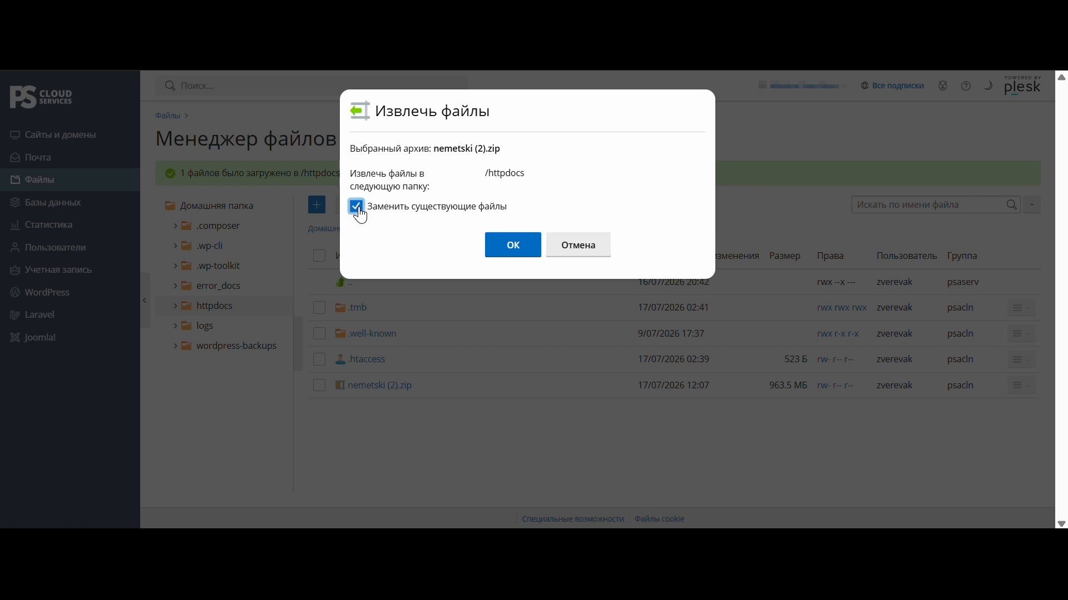
{"action": "left_click", "coordinate": [534, 247]}
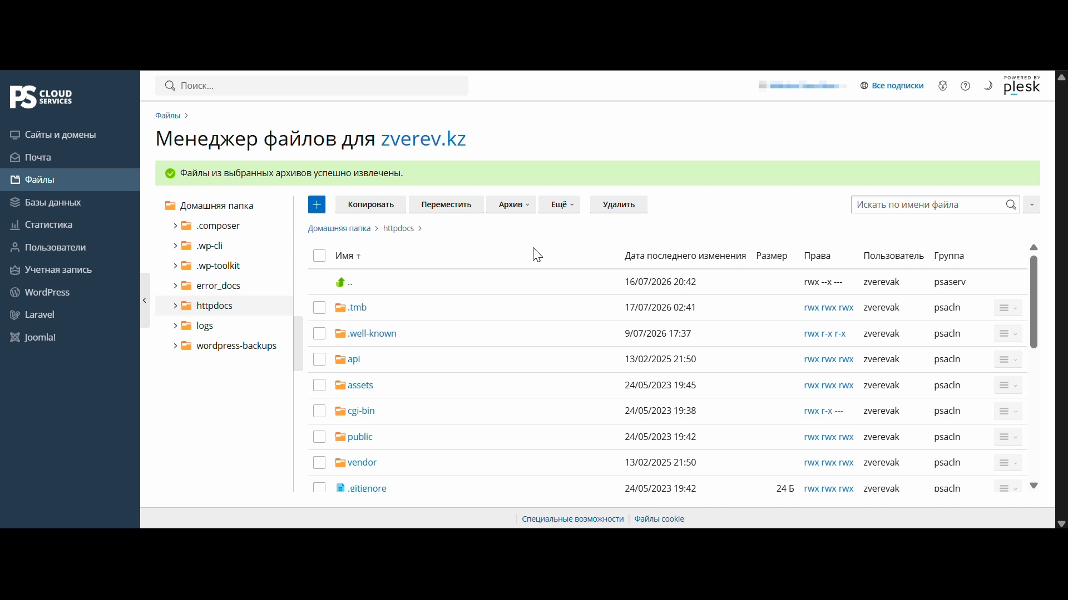
{"action": "scroll", "coordinate": [535, 255], "scroll_direction": "down", "scroll_amount": 3}
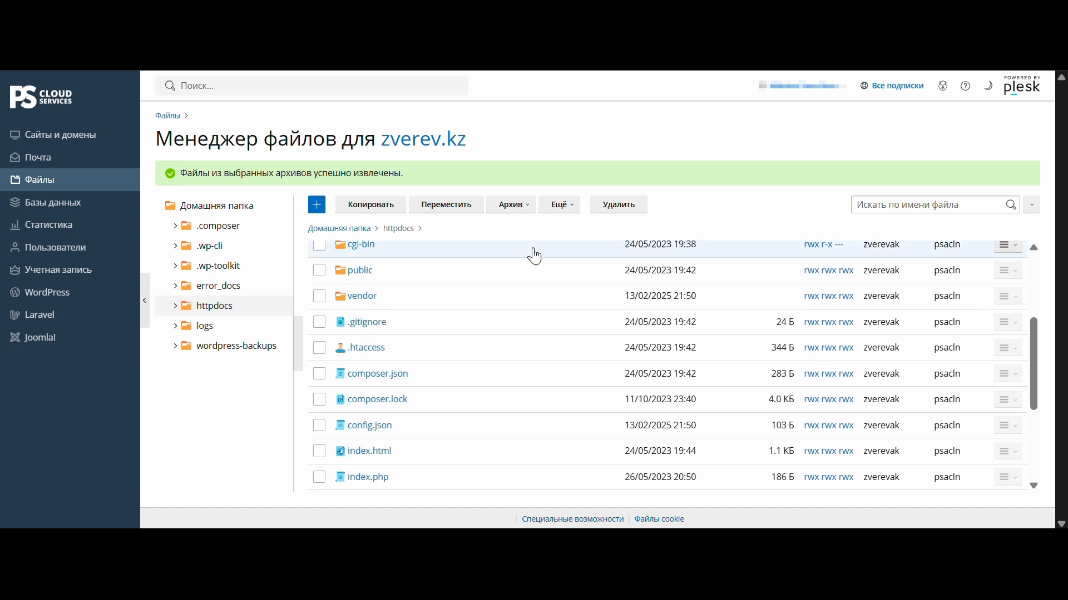
- Pack .gitignore, .htaccess and composer.json into a new archive named hh
{"action": "left_click", "coordinate": [319, 323]}
{"action": "left_click", "coordinate": [320, 348]}
{"action": "left_click", "coordinate": [320, 374]}
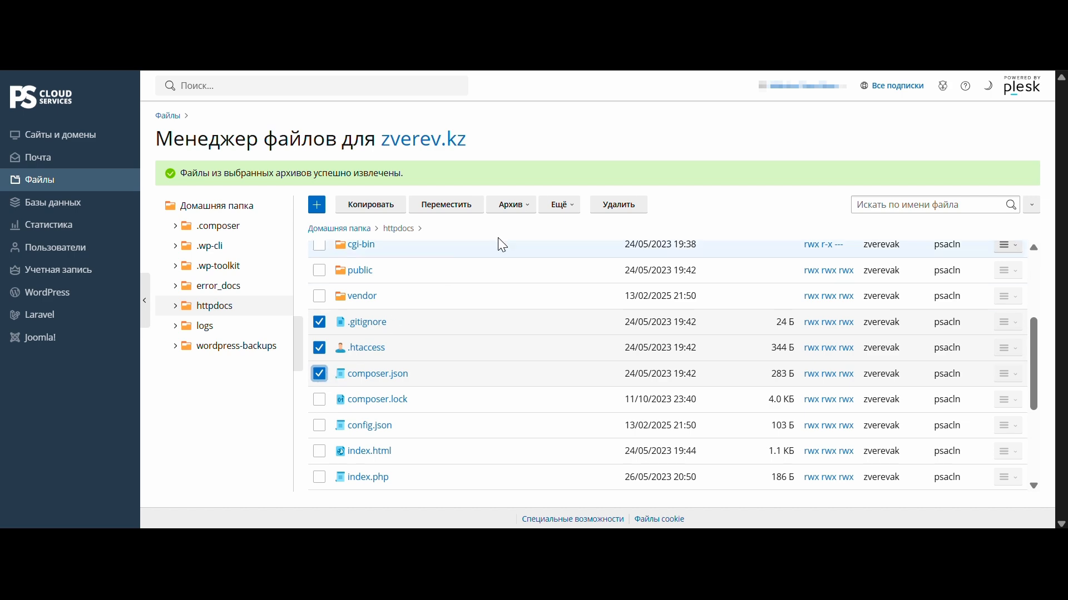
{"action": "left_click", "coordinate": [512, 205]}
{"action": "left_click", "coordinate": [537, 252]}
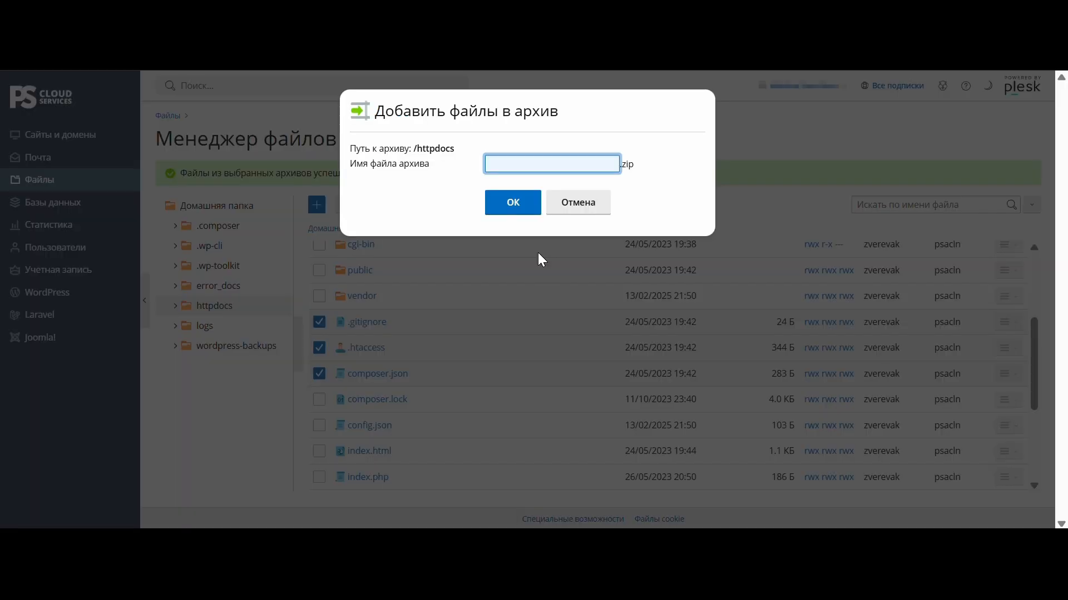
{"action": "type", "text": "hh"}
{"action": "left_click", "coordinate": [536, 210]}
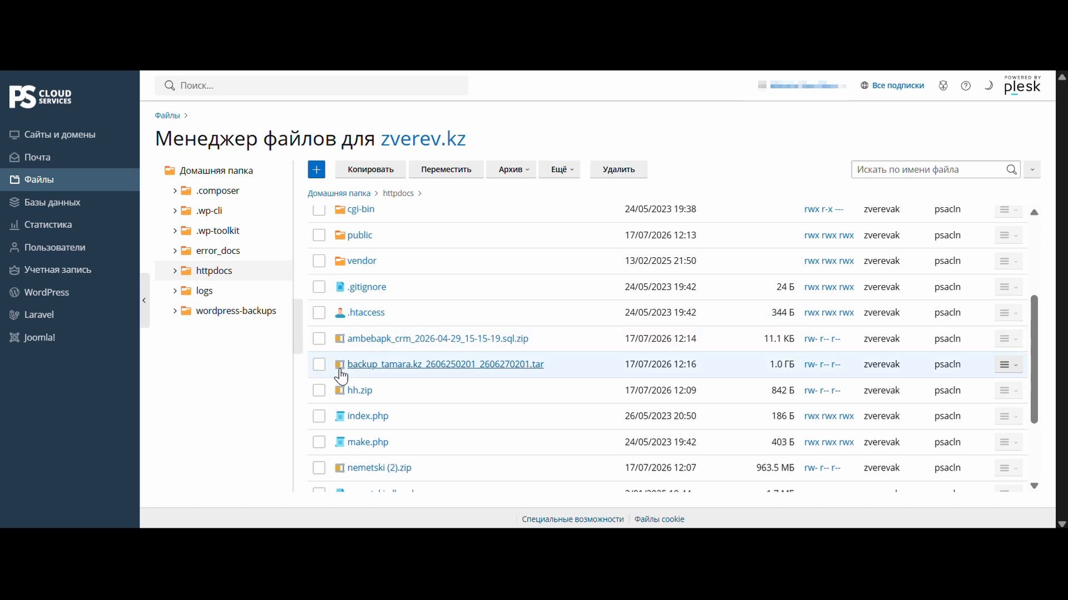
- Copy hh.zip and index.php into the .wp-cli folder
{"action": "left_click", "coordinate": [319, 390]}
{"action": "left_click", "coordinate": [319, 417]}
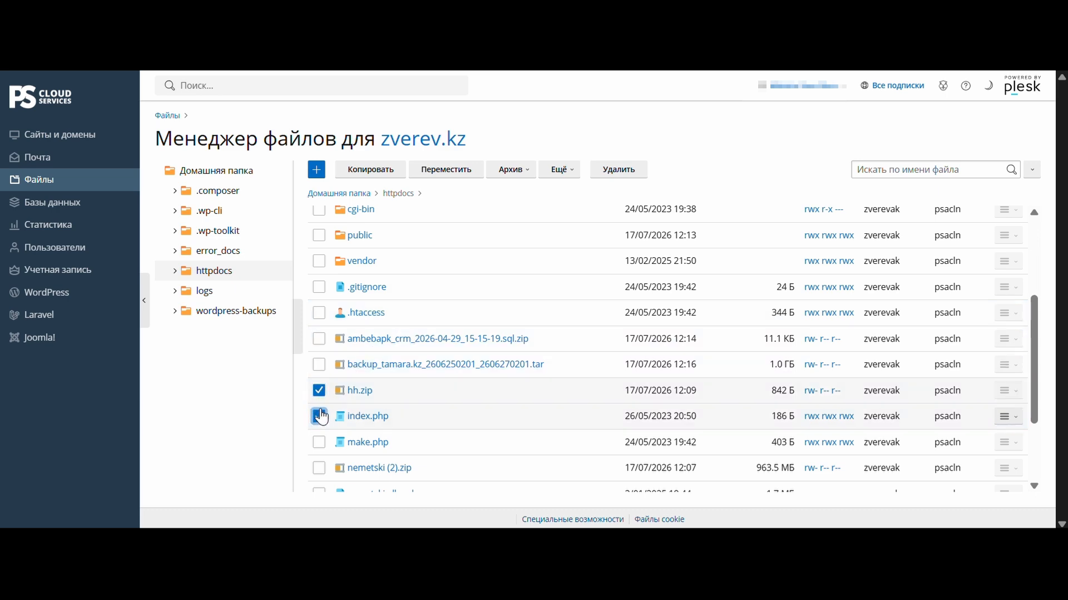
{"action": "left_click", "coordinate": [356, 180]}
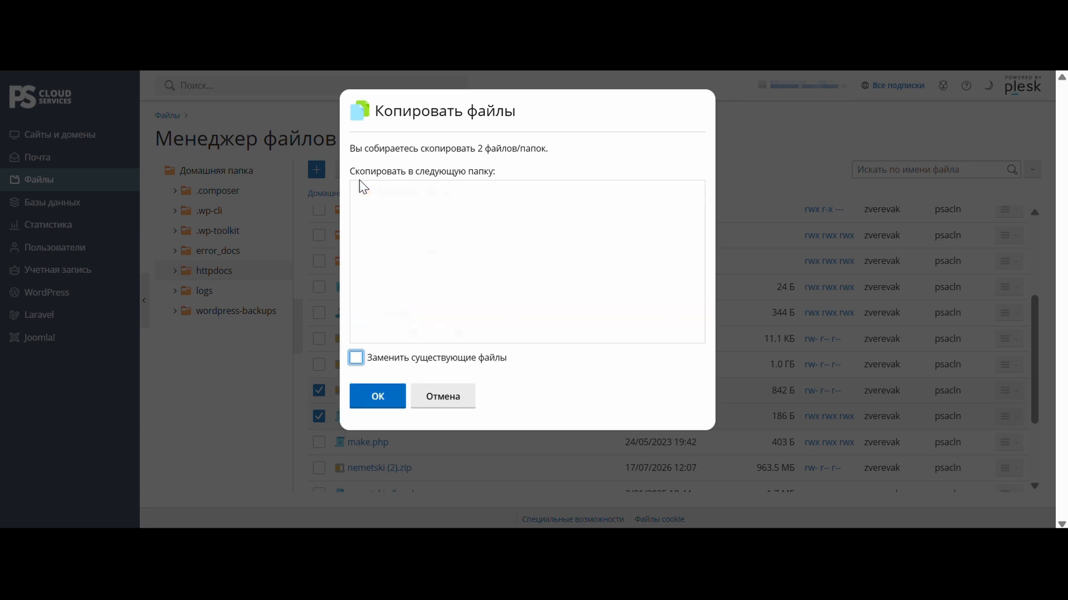
{"action": "left_click", "coordinate": [390, 235]}
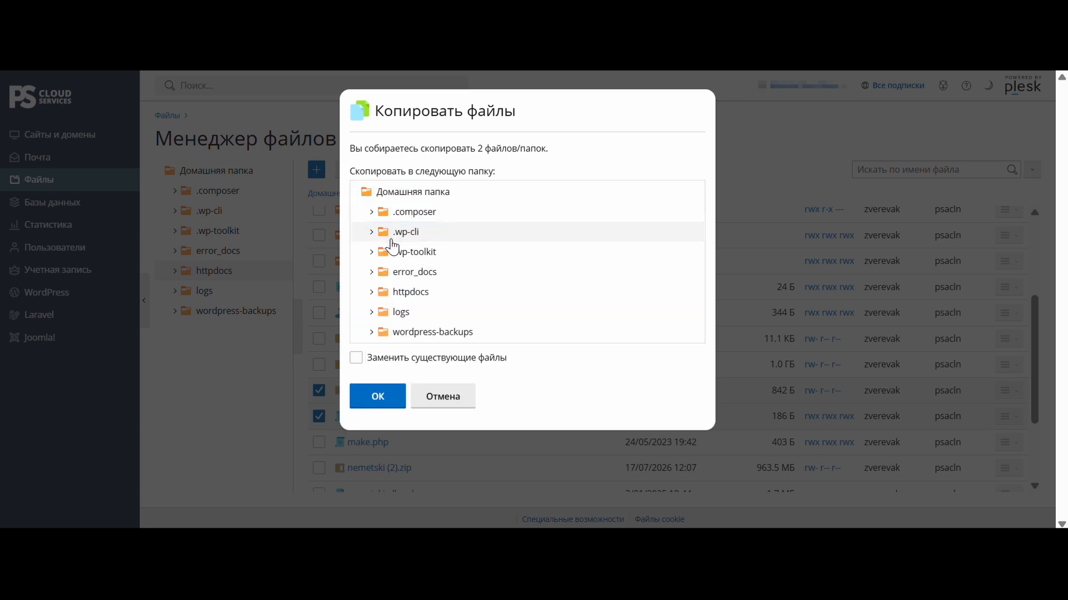
{"action": "left_click", "coordinate": [396, 396]}
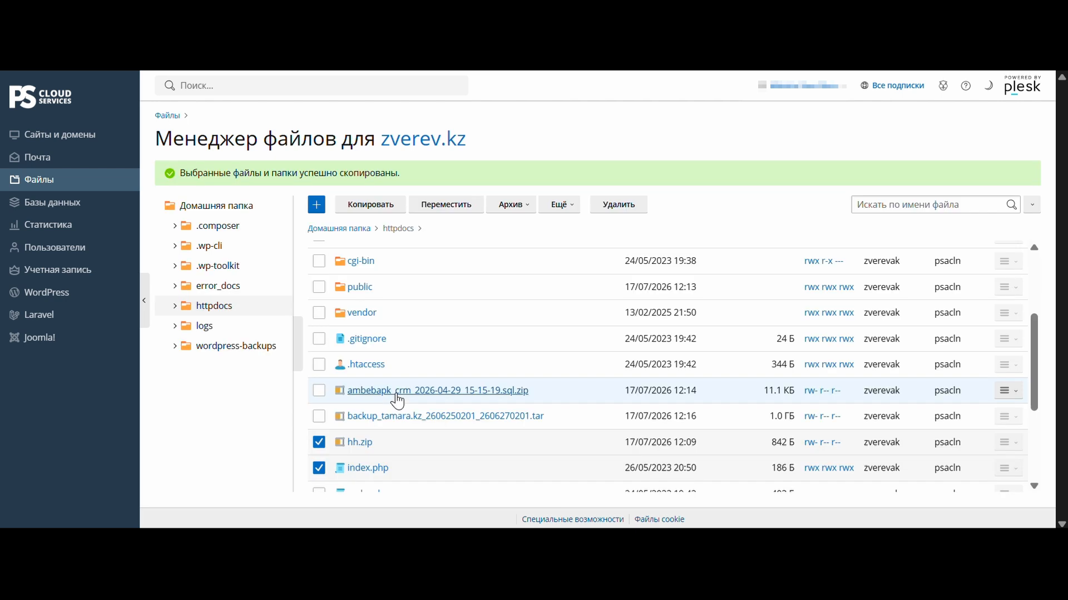
- Move composer.json and index.html into the httpdocs folder
{"action": "scroll", "coordinate": [398, 401], "scroll_direction": "up", "scroll_amount": 3}
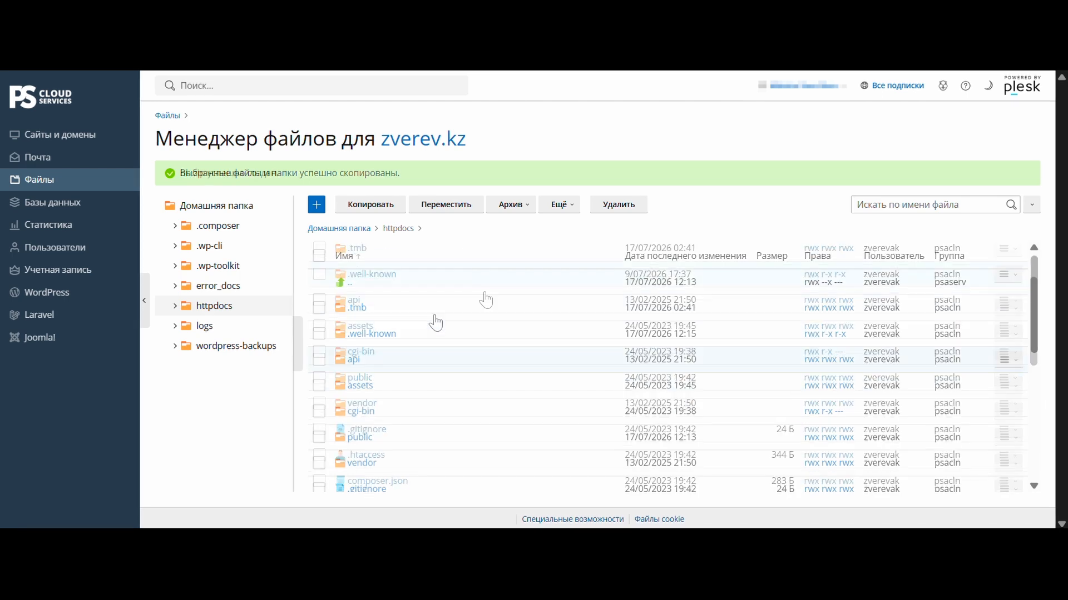
{"action": "scroll", "coordinate": [321, 369], "scroll_direction": "down", "scroll_amount": 3}
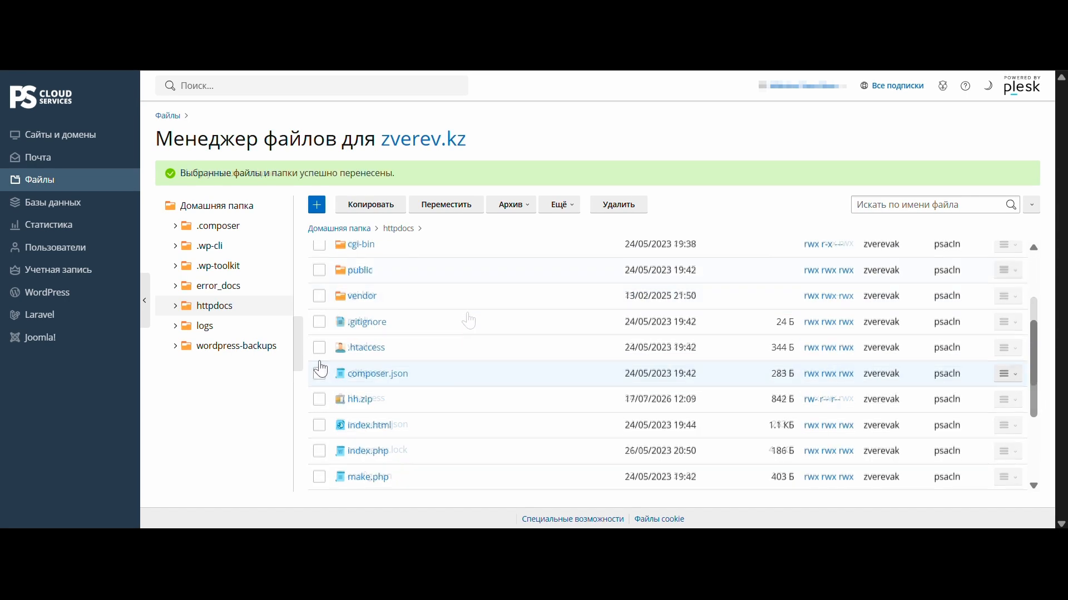
{"action": "left_click", "coordinate": [319, 374]}
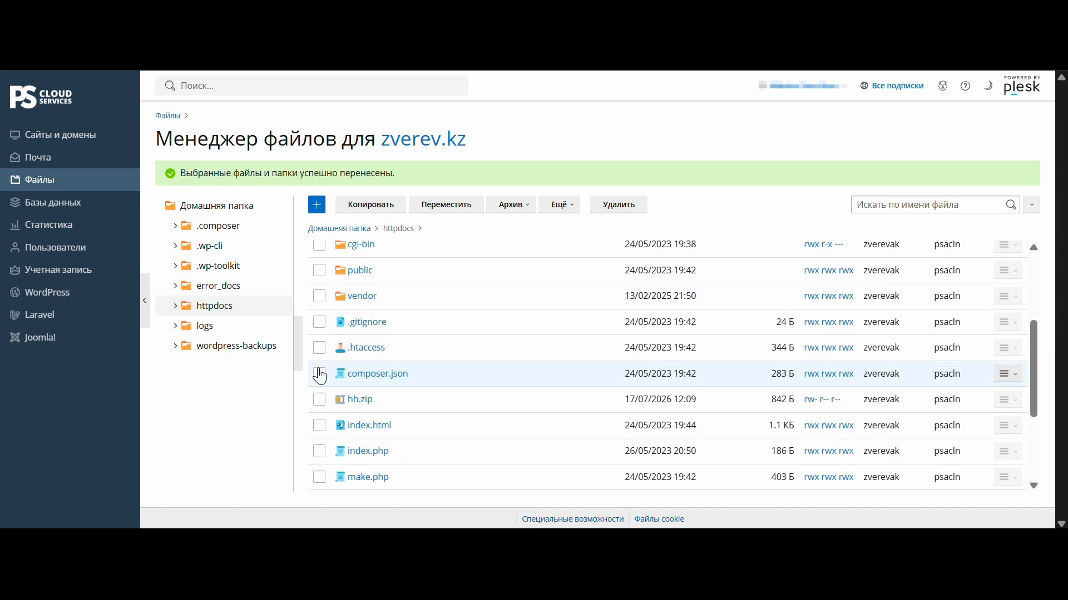
{"action": "left_click", "coordinate": [319, 426]}
{"action": "left_click", "coordinate": [428, 207]}
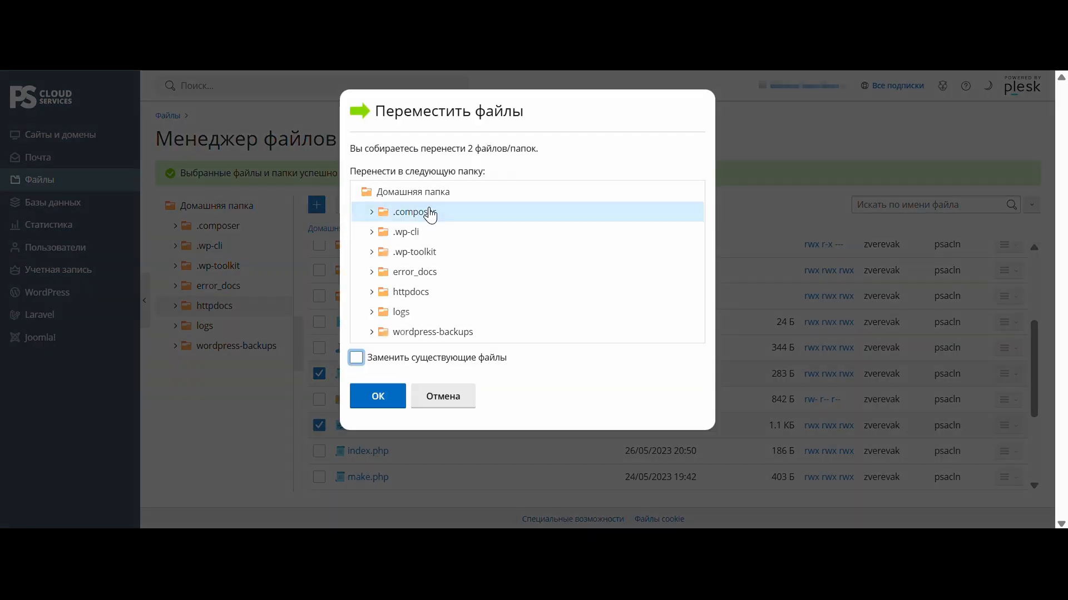
{"action": "left_click", "coordinate": [401, 313]}
{"action": "left_click", "coordinate": [400, 273]}
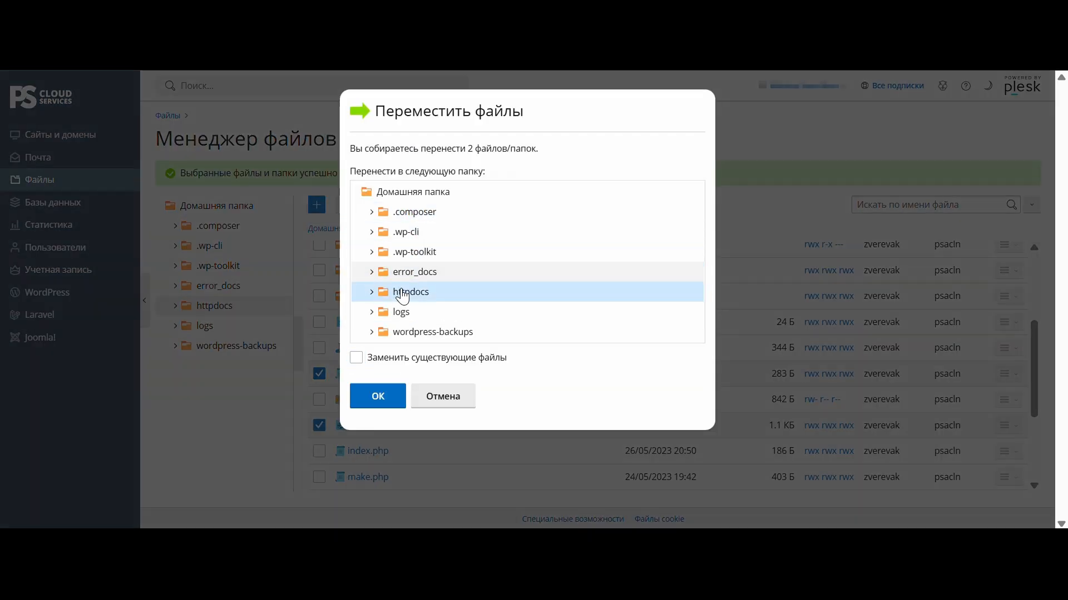
{"action": "left_click", "coordinate": [376, 396]}
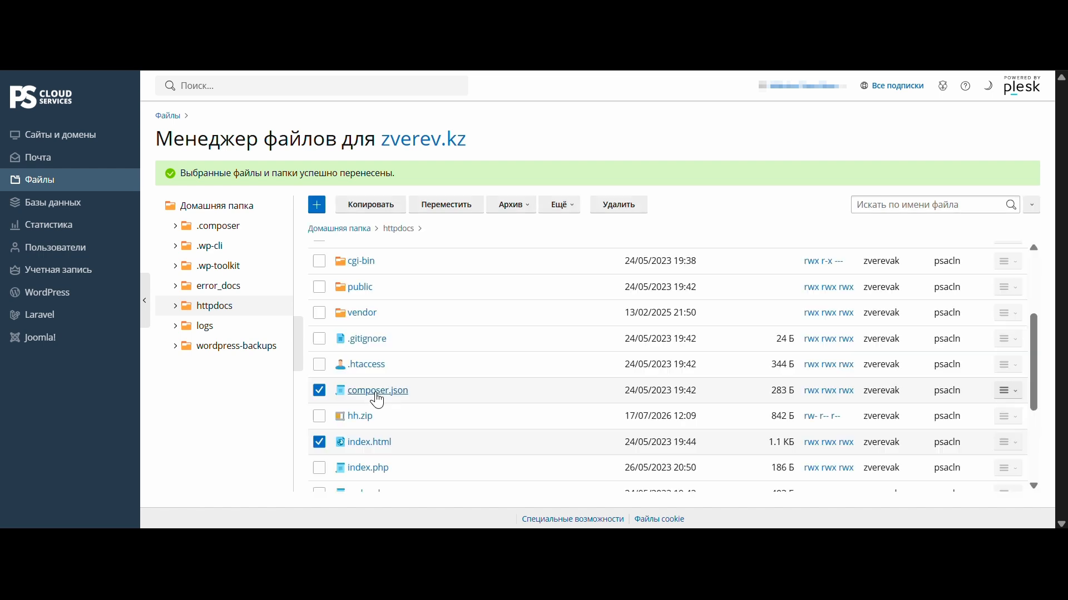
{"action": "right_click", "coordinate": [318, 309]}
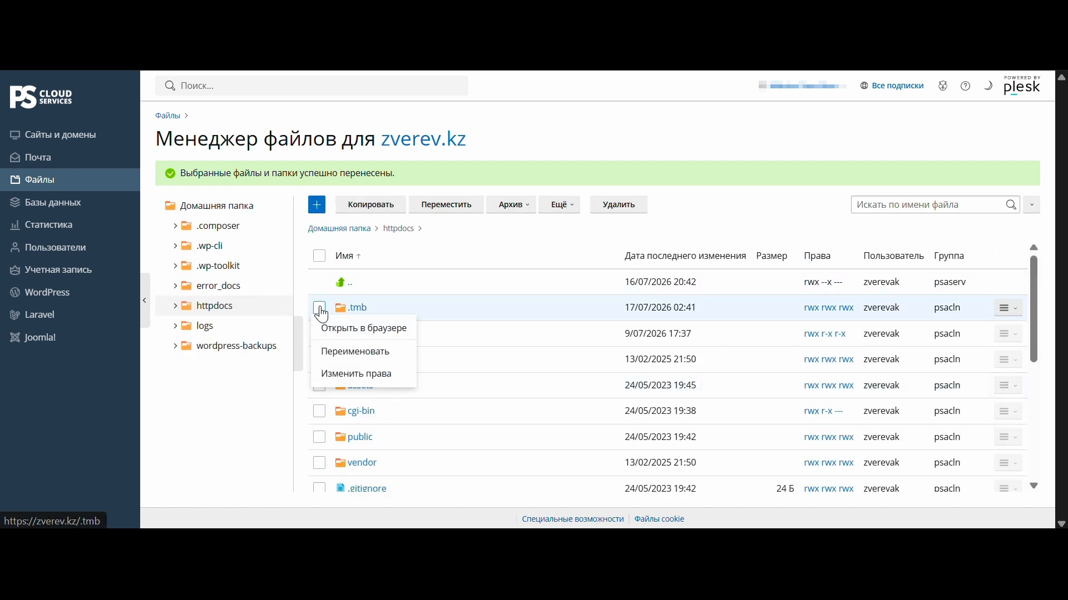
- Select the .tmb, .well-known, api and assets folders and apply an action from the Ещё menu
{"action": "left_click", "coordinate": [319, 308]}
{"action": "left_click", "coordinate": [319, 334]}
{"action": "left_click", "coordinate": [319, 360]}
{"action": "left_click", "coordinate": [319, 385]}
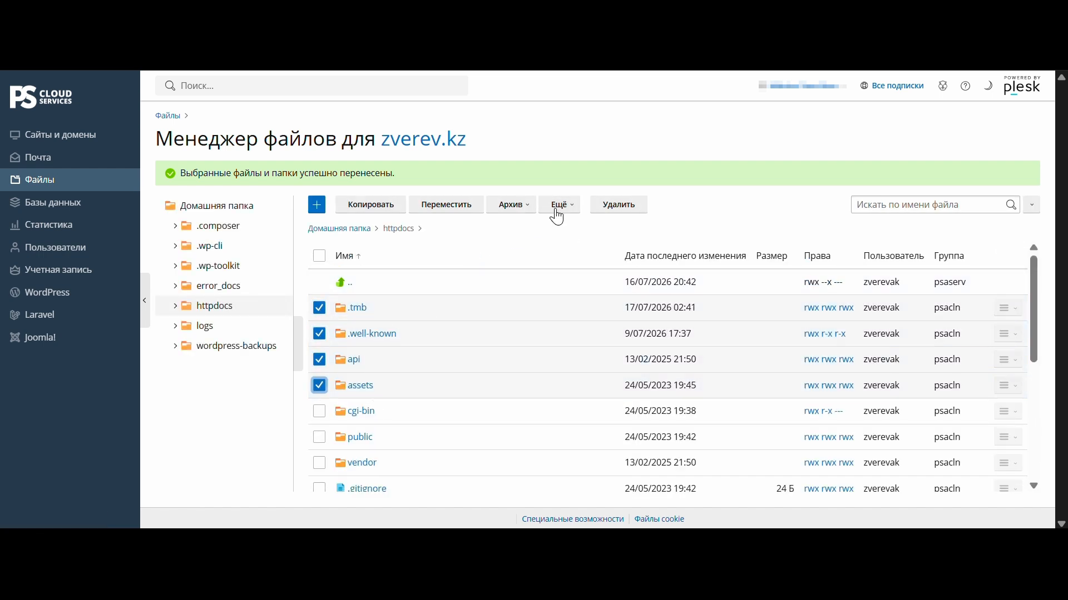
{"action": "left_click", "coordinate": [559, 205]}
{"action": "left_click", "coordinate": [575, 235]}
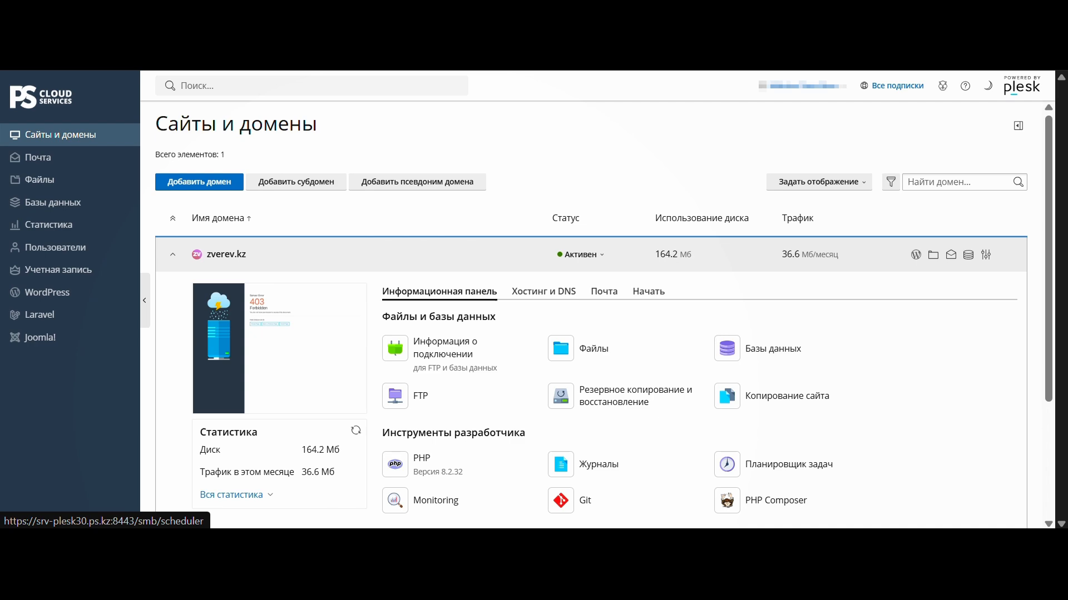
- Add an FTP account named test with a password, changing the name with 't3' after the 'already exists' error
{"action": "left_click", "coordinate": [417, 410]}
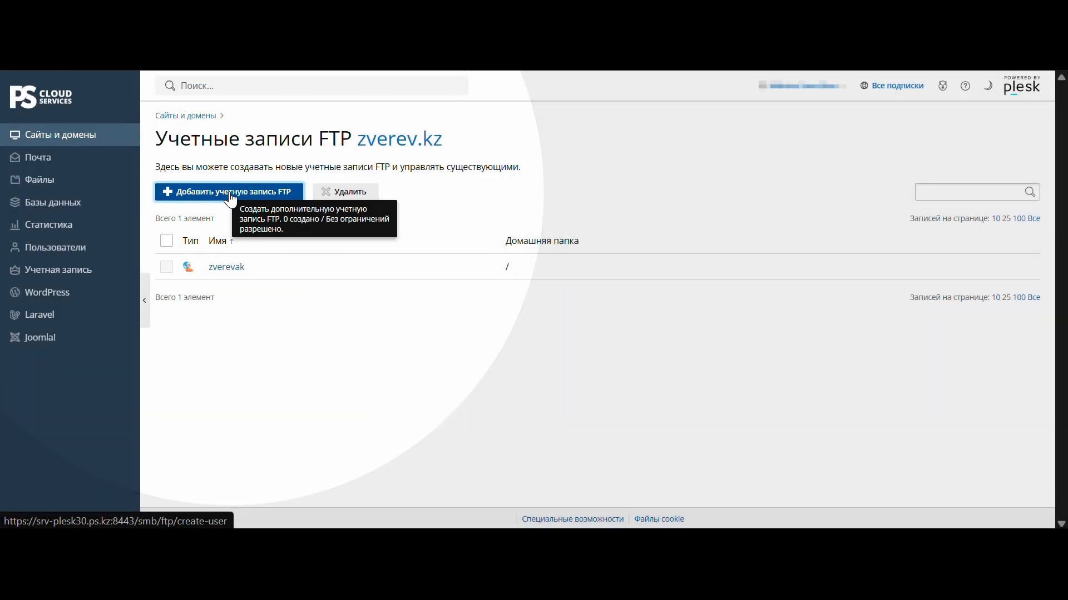
{"action": "left_click", "coordinate": [231, 199]}
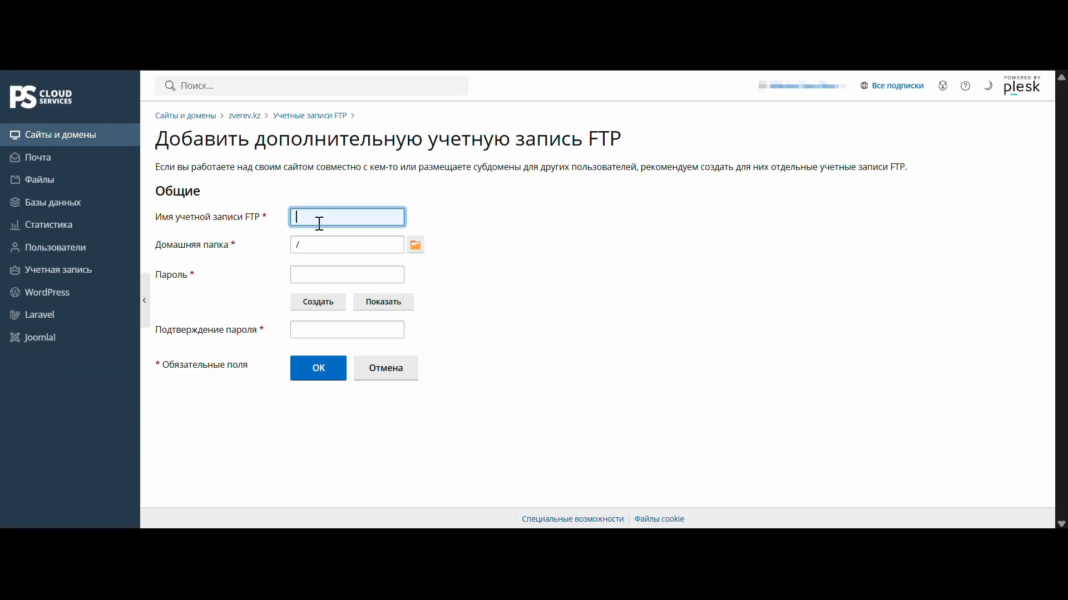
{"action": "type", "text": "test"}
{"action": "key", "text": "Tab"}
{"action": "key", "text": "Tab"}
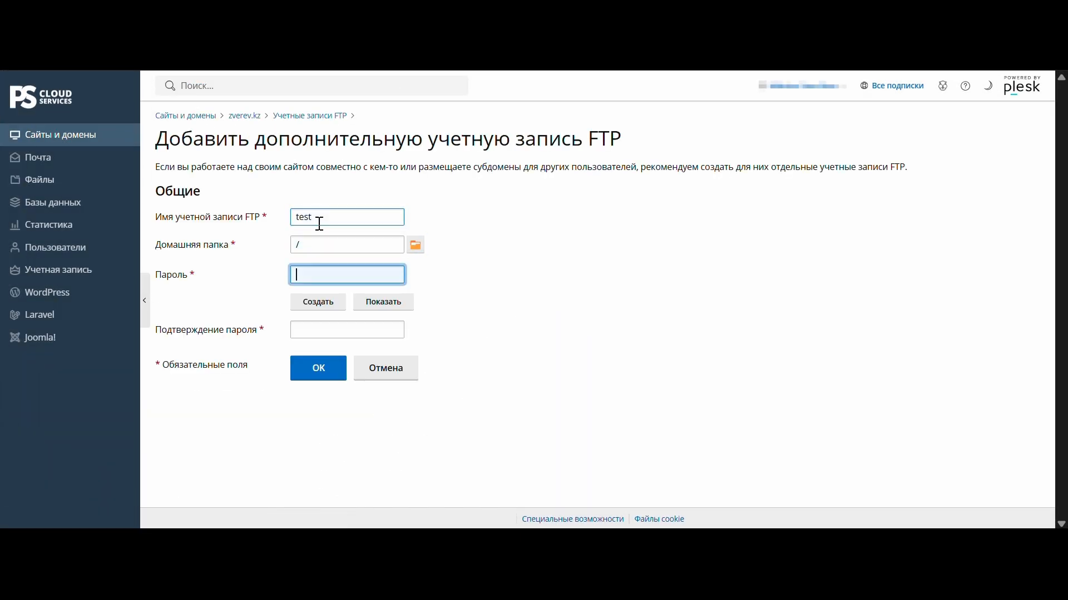
{"action": "type", "text": "••••••••••••"}
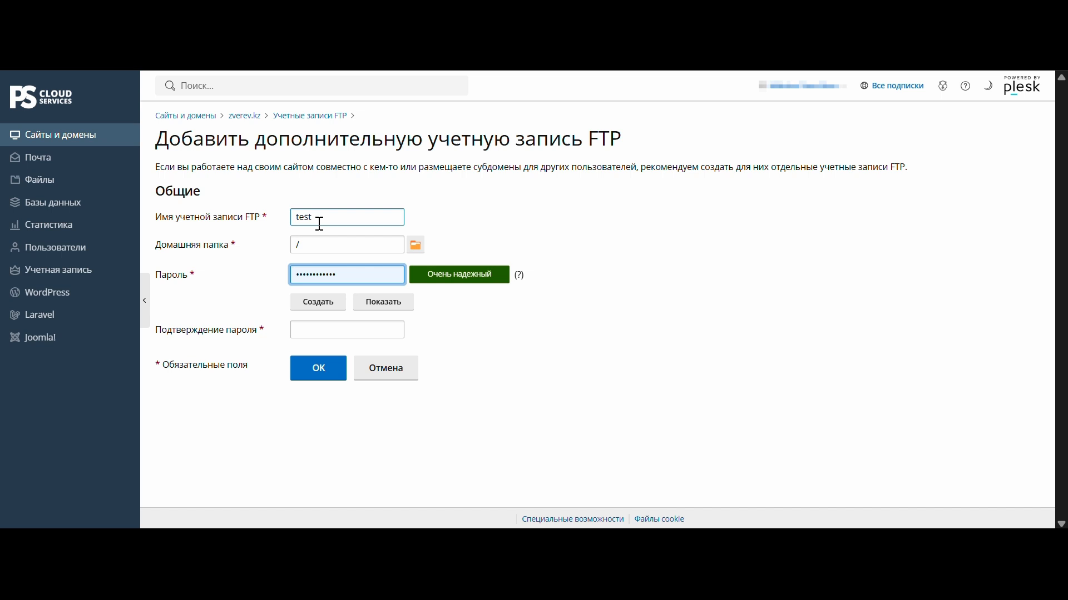
{"action": "left_click", "coordinate": [325, 329]}
{"action": "type", "text": "•••••••••"}
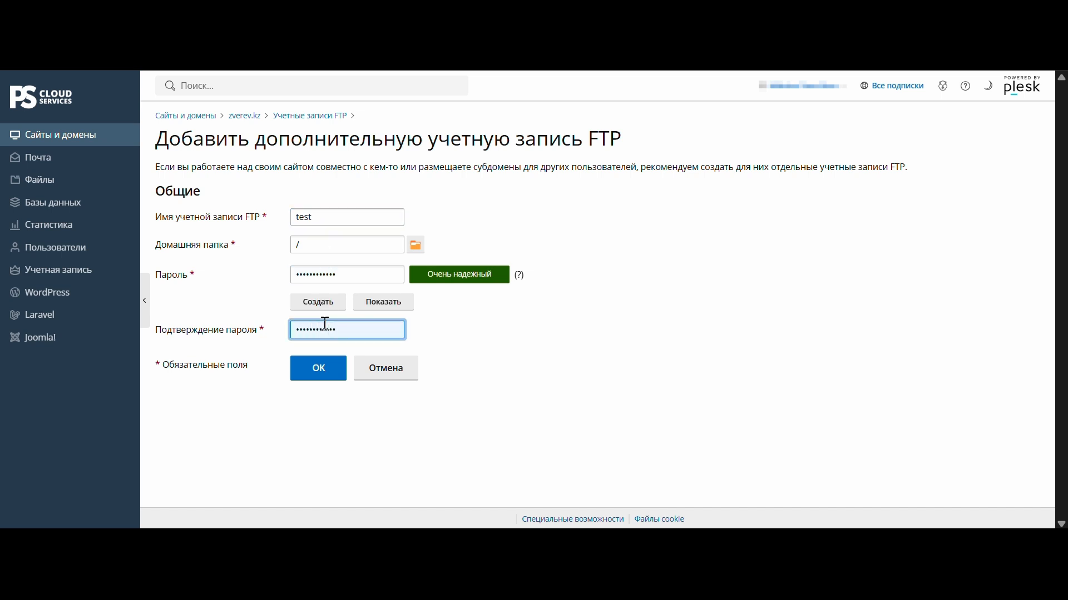
{"action": "left_click", "coordinate": [320, 369]}
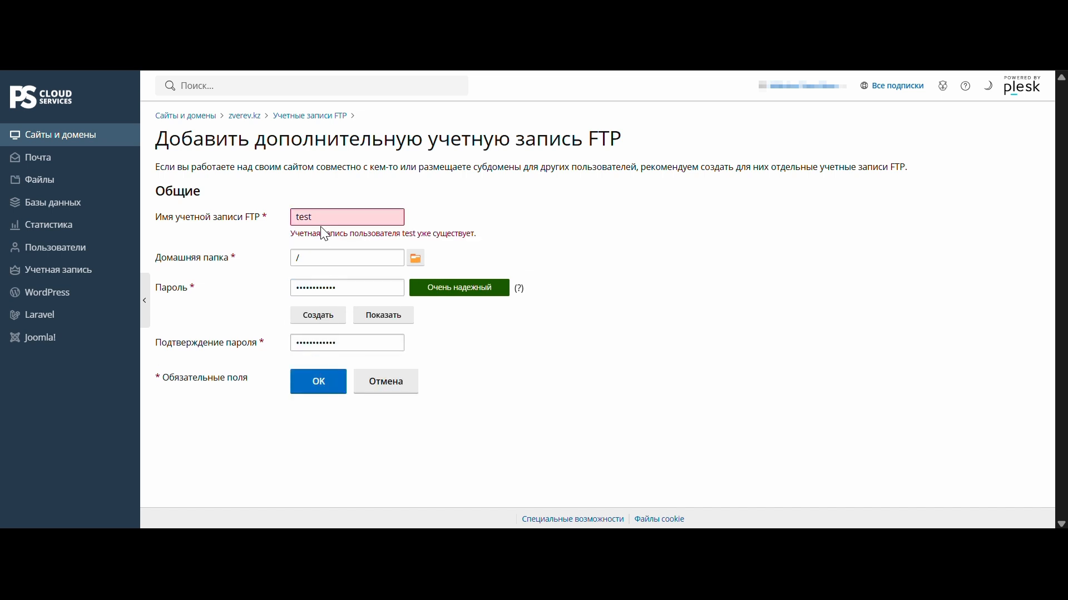
{"action": "left_click", "coordinate": [321, 216]}
{"action": "type", "text": "t3"}
{"action": "left_click", "coordinate": [321, 380]}
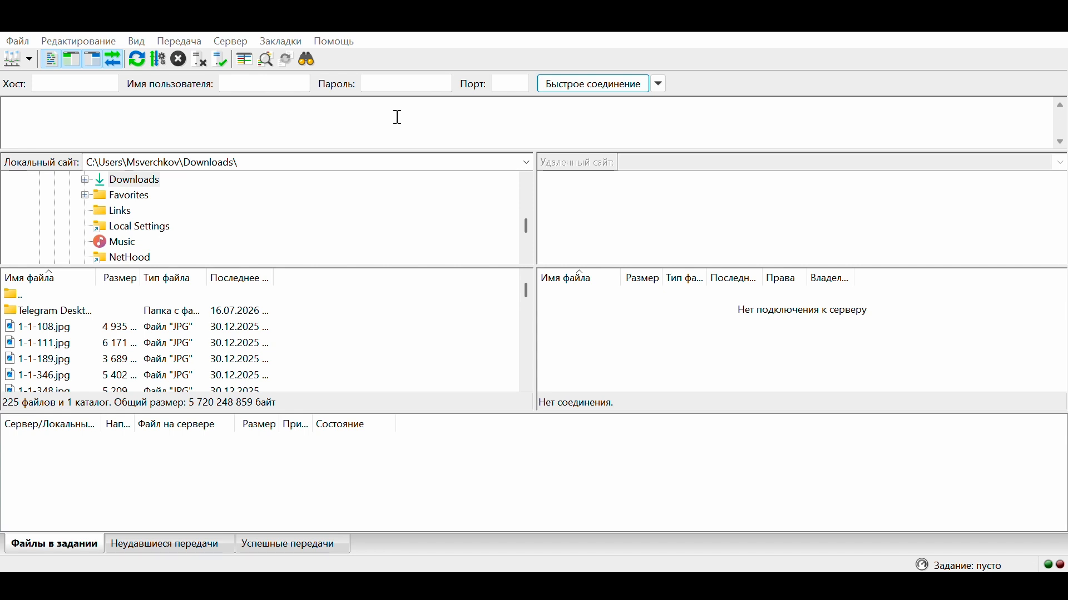
- Connect FileZilla to srv-plesk30.ps.kz using the pasted host, the FTP username and password
{"action": "left_click", "coordinate": [103, 84]}
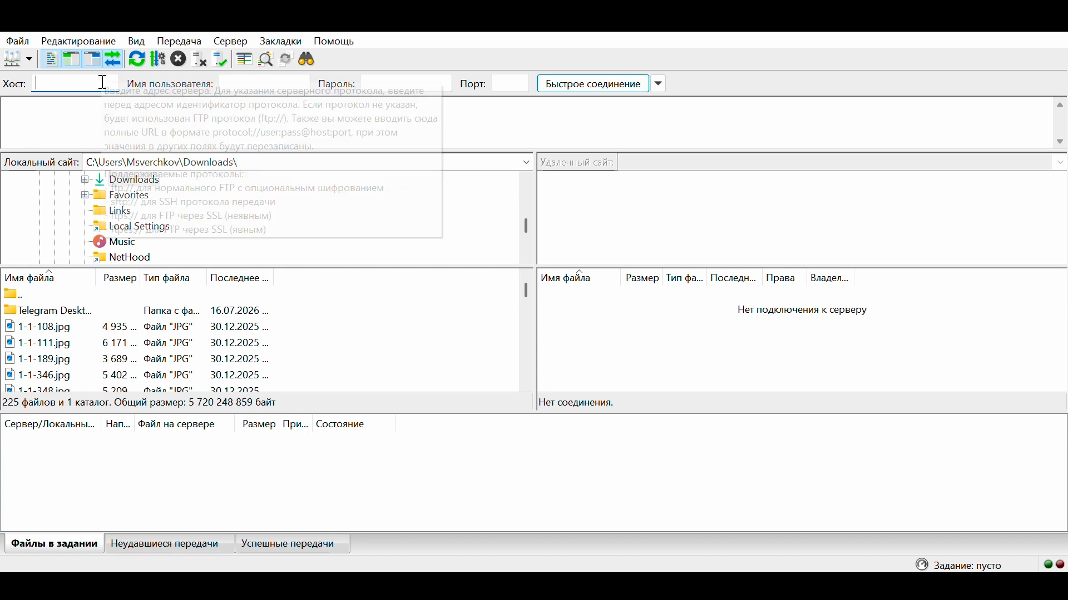
{"action": "type", "text": "srv-plesk30.ps.kz"}
{"action": "left_click", "coordinate": [261, 83]}
{"action": "type", "text": "tes"}
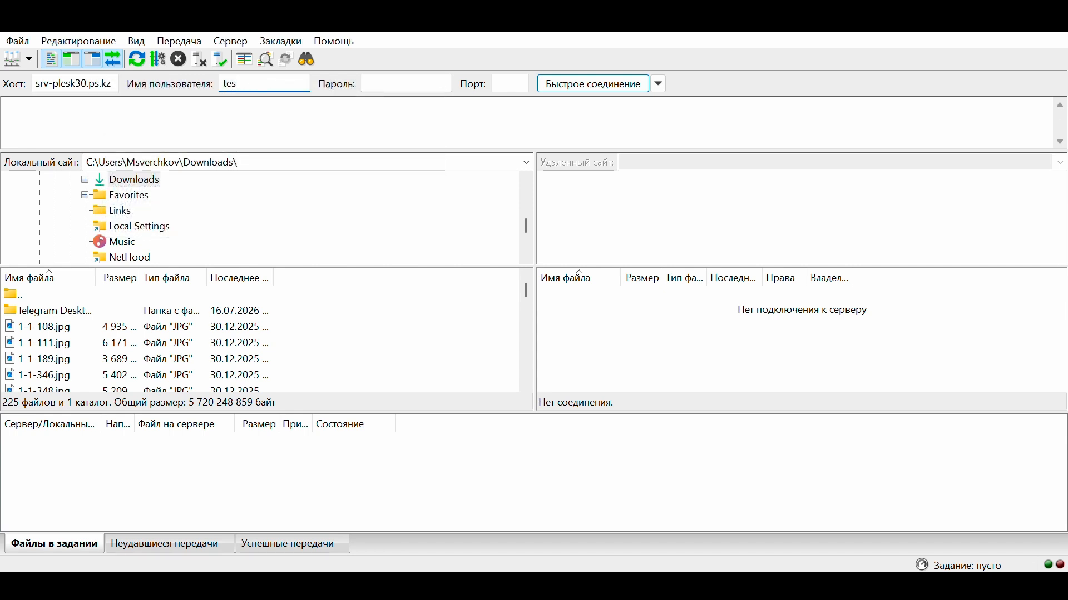
{"action": "key", "text": "Tab"}
{"action": "type", "text": "••••••••"}
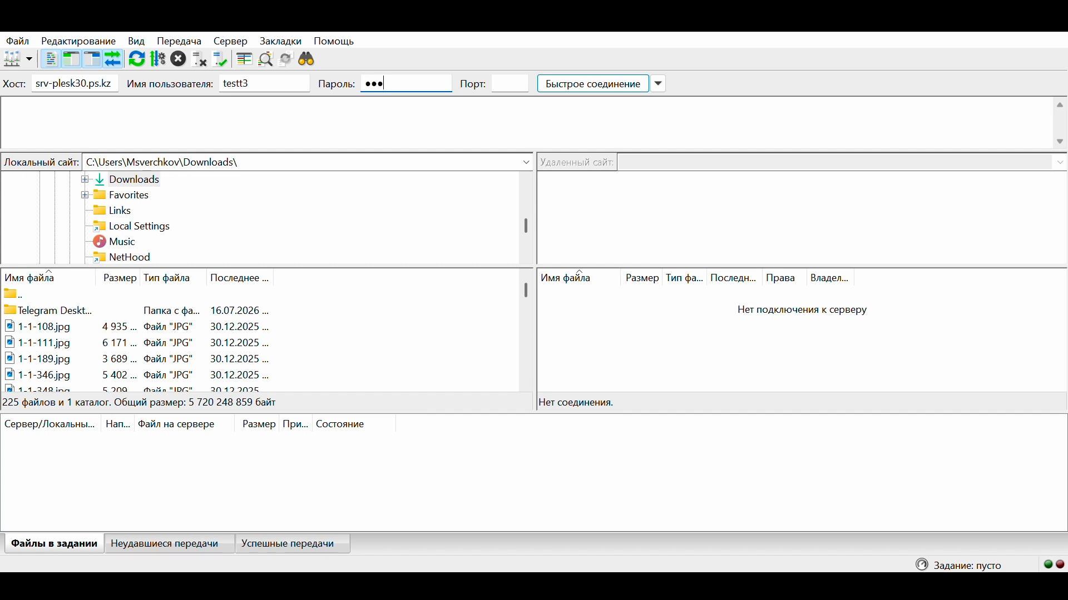
{"action": "type", "text": "••••"}
{"action": "left_click", "coordinate": [557, 88]}
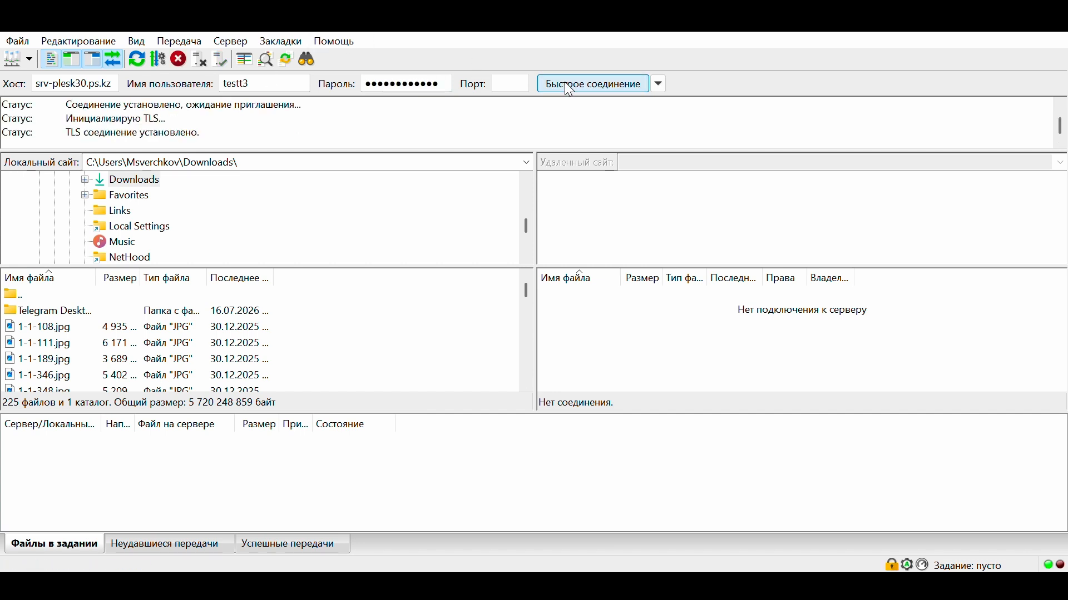
{"action": "scroll", "coordinate": [302, 317], "scroll_direction": "down", "scroll_amount": 5}
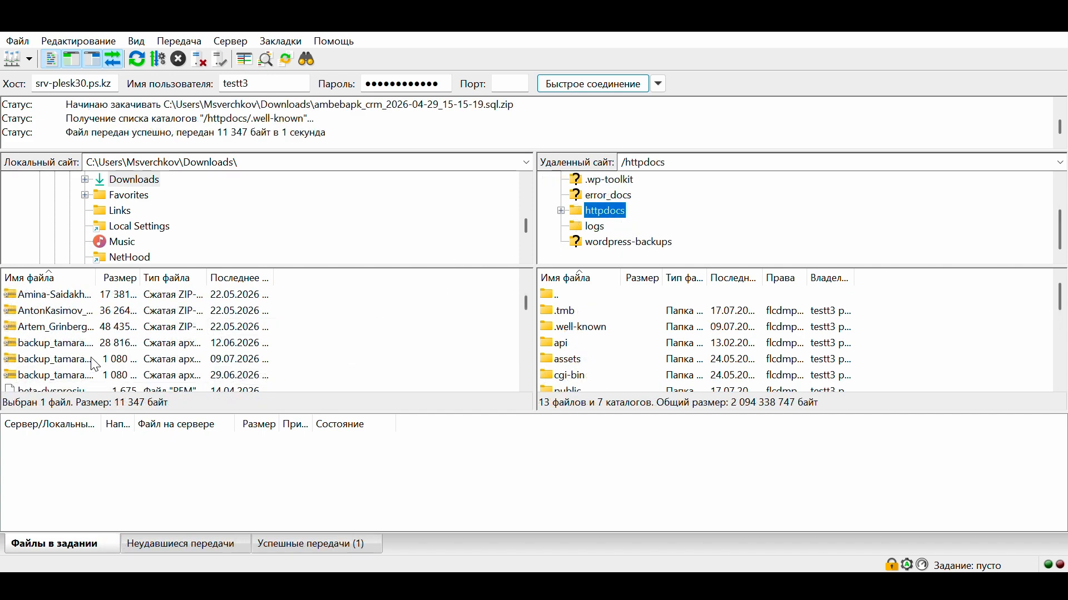
{"action": "left_click_drag", "start_coordinate": [89, 359], "coordinate": [856, 367]}
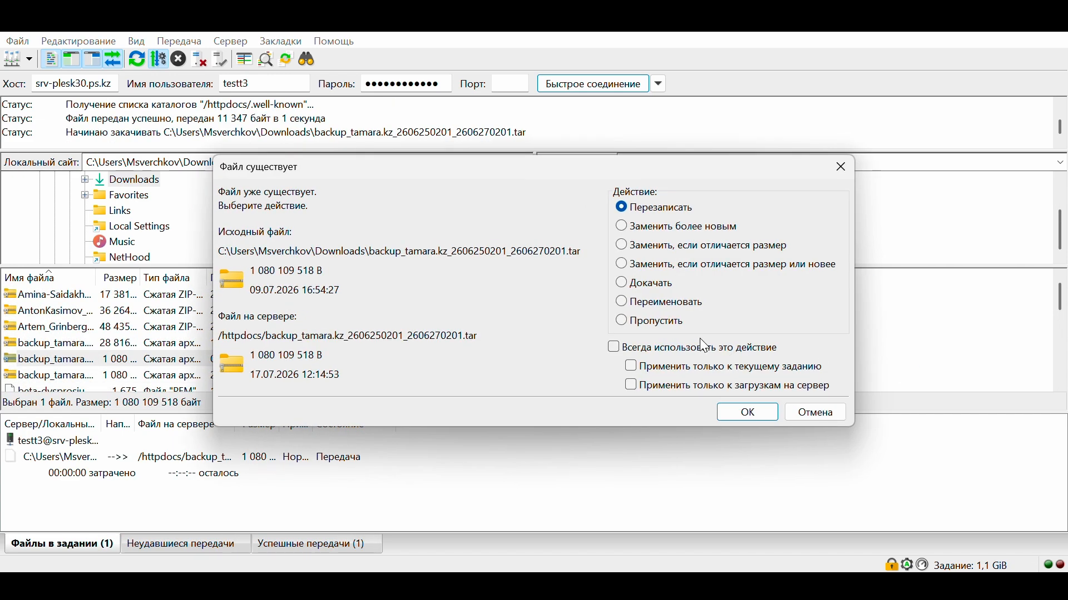
{"action": "left_click", "coordinate": [750, 413]}
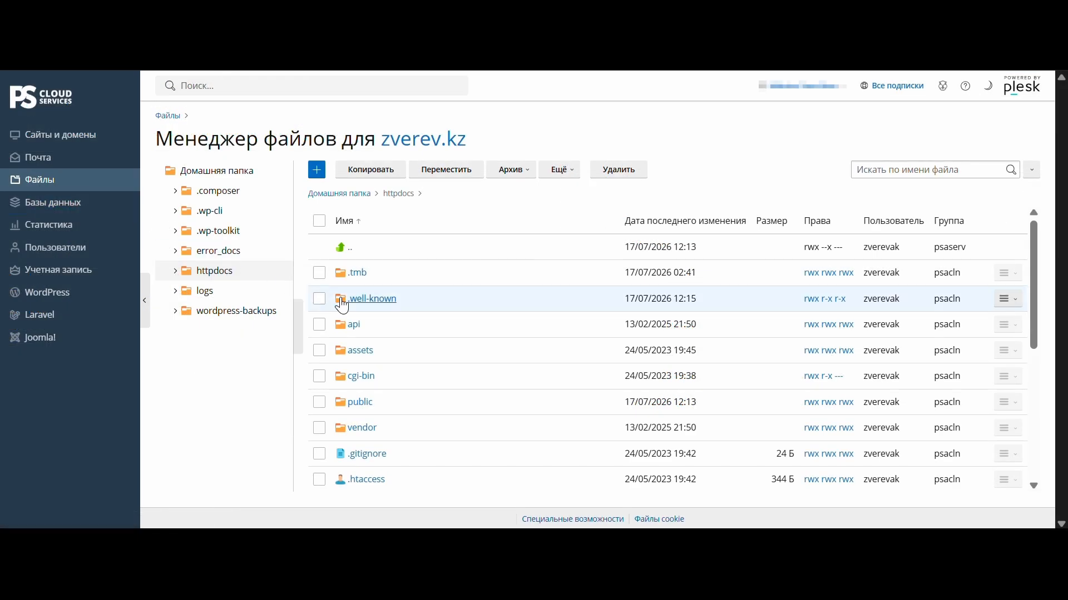
- Scroll the Plesk httpdocs list to find the uploaded SQL zip and the 1.0 GB backup .tar
{"action": "scroll", "coordinate": [405, 338], "scroll_direction": "down", "scroll_amount": 3}
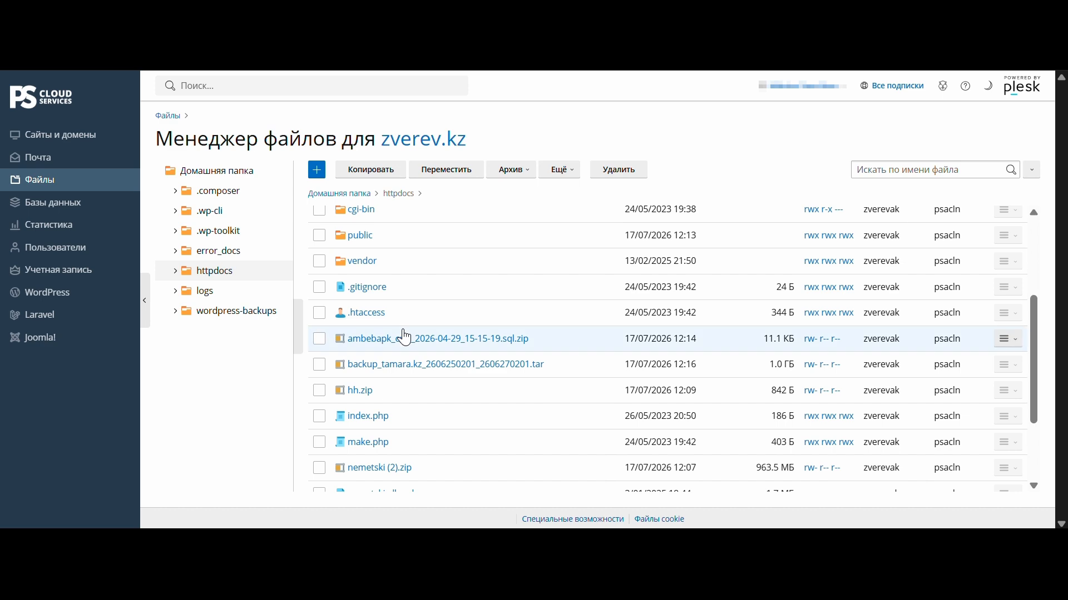